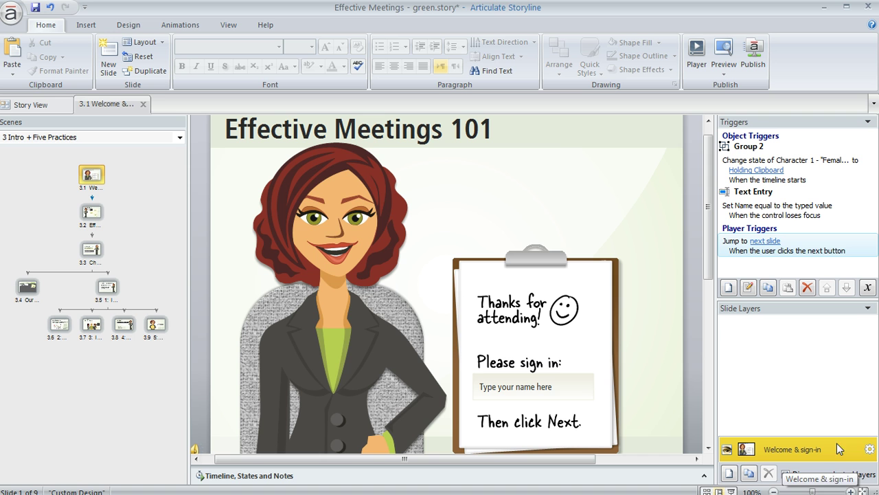
- Open and close the welcome slide's properties unchanged, then switch to Story View of all scenes
left_click(869, 451)
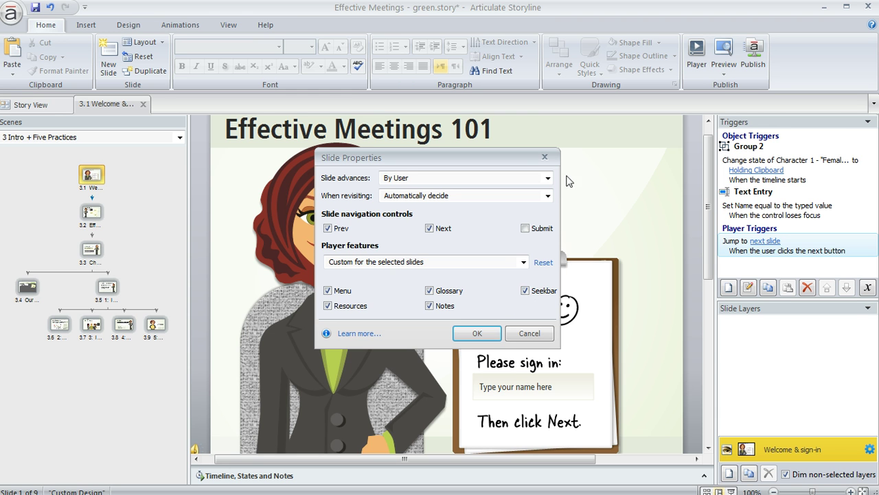
left_click(544, 157)
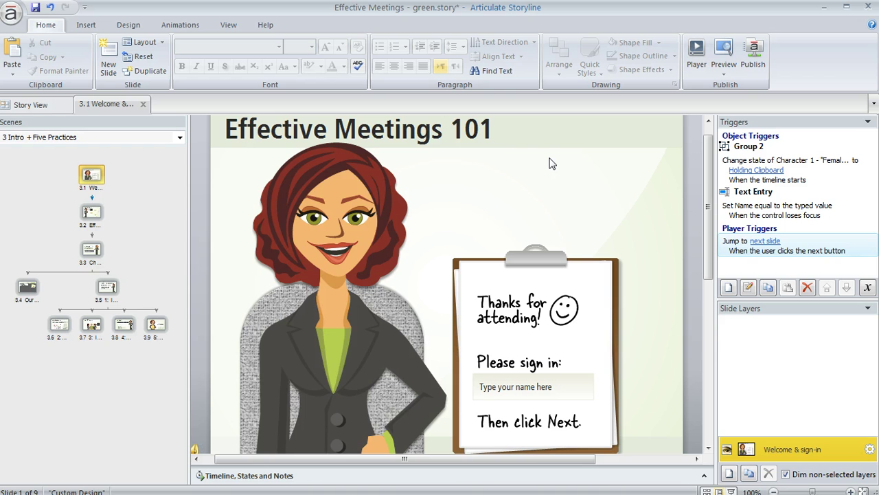
left_click(39, 110)
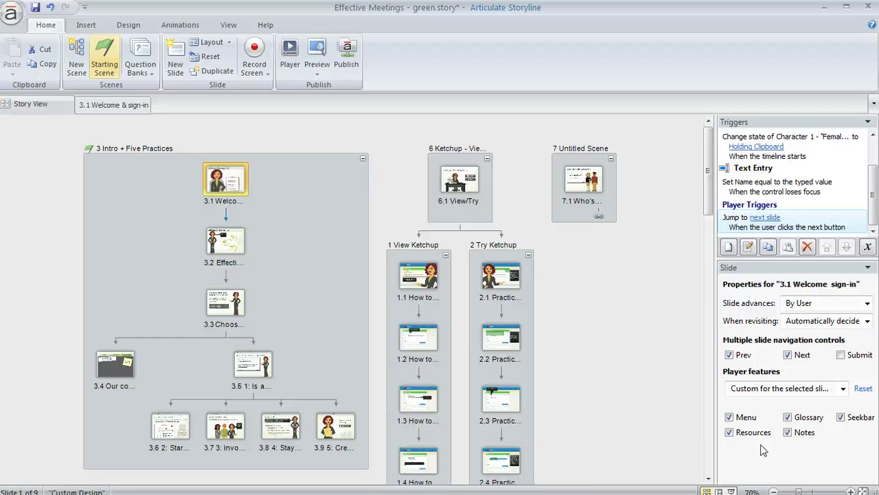
- Multi-select slides 3.2, 3.3, 3.8, 3.9 and 1.1, then select scene 3 and slide 3.1
left_click(236, 300, "shift")
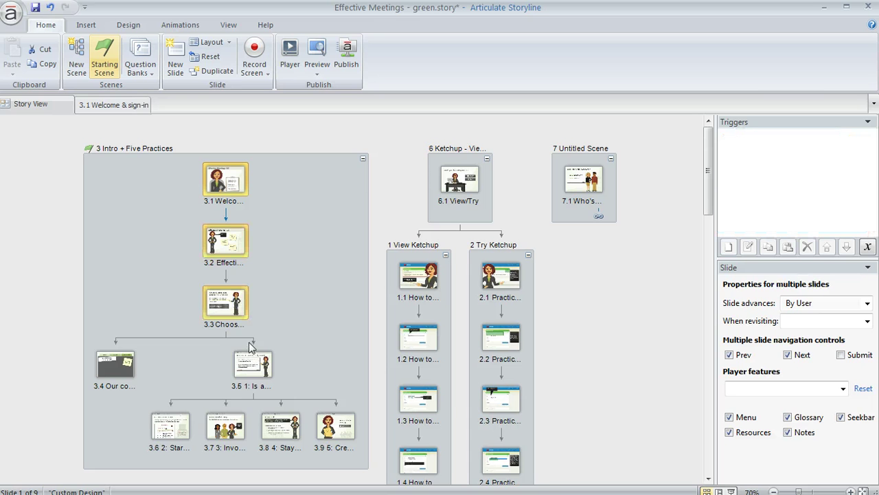
left_click(278, 429, "ctrl")
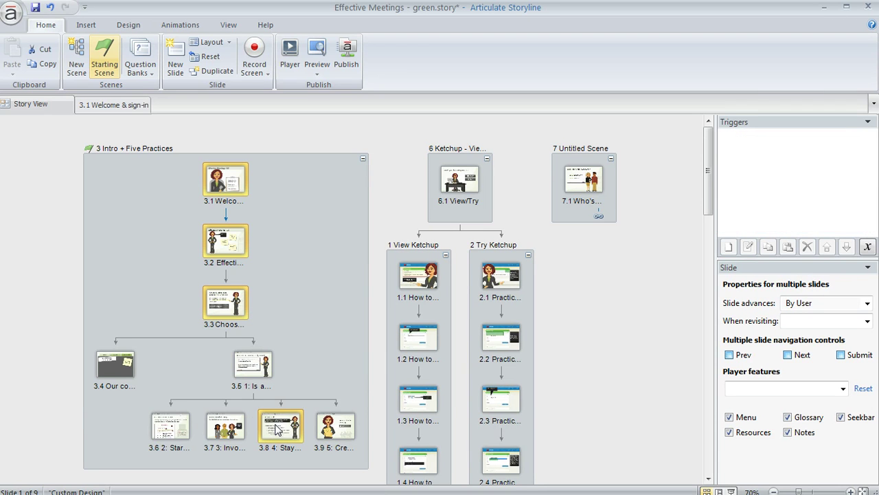
left_click(330, 428, "ctrl")
left_click(410, 275, "ctrl")
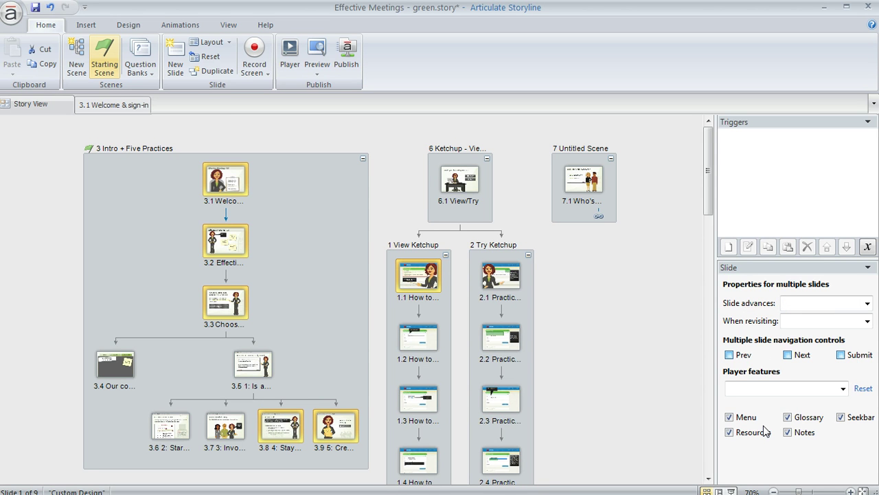
left_click(321, 169)
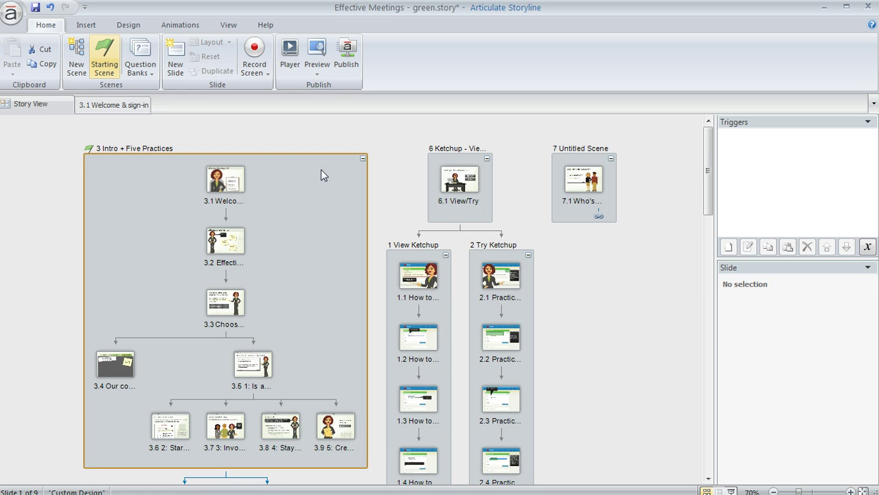
left_click(235, 184)
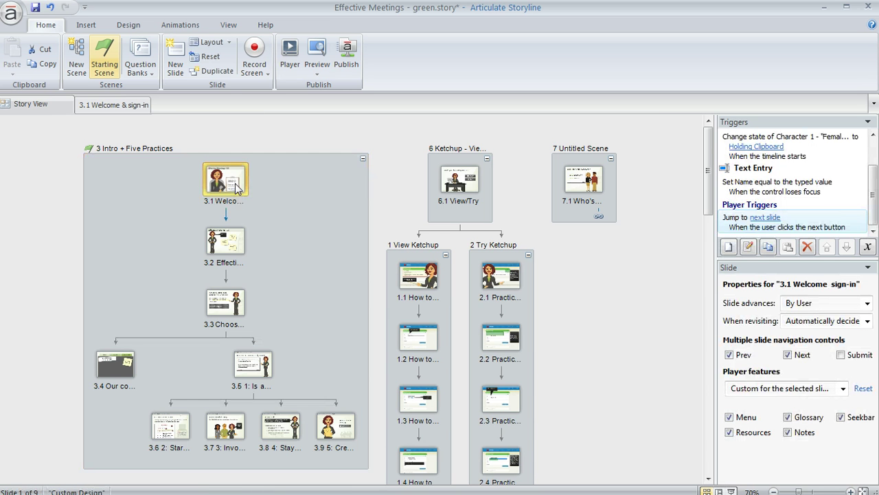
- Select all slides in scene 3 and then the whole story, finally selecting only slide 6.1 View/Try
key("ctrl+a")
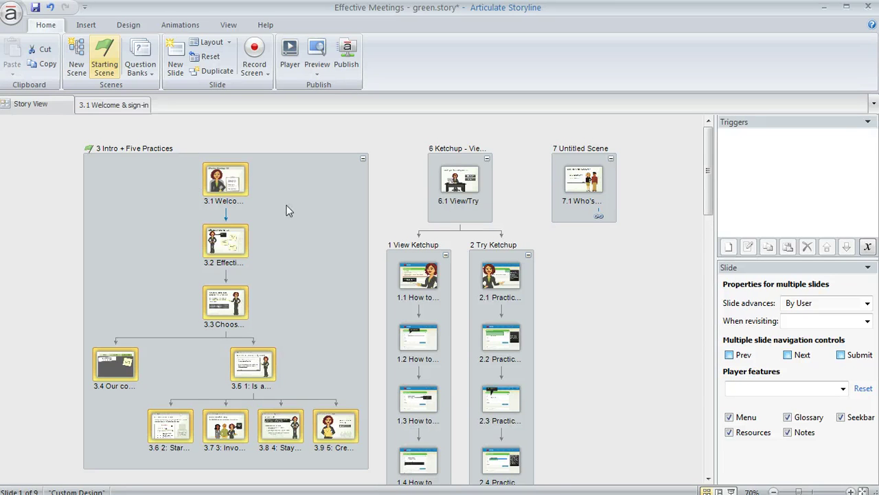
left_click(287, 210)
left_click(224, 183)
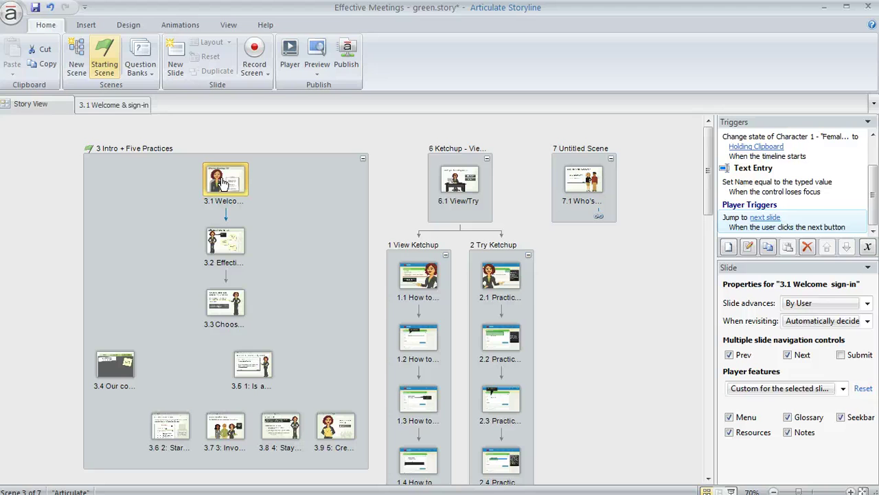
key("ctrl+a")
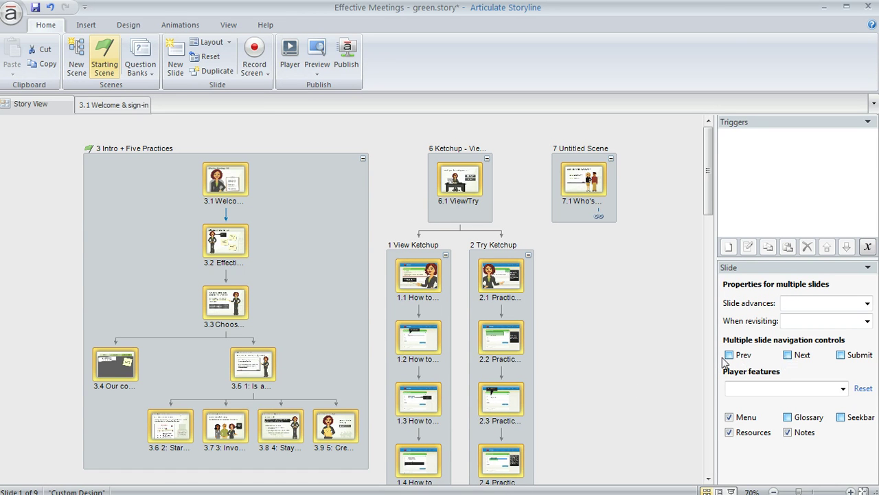
left_click(457, 177)
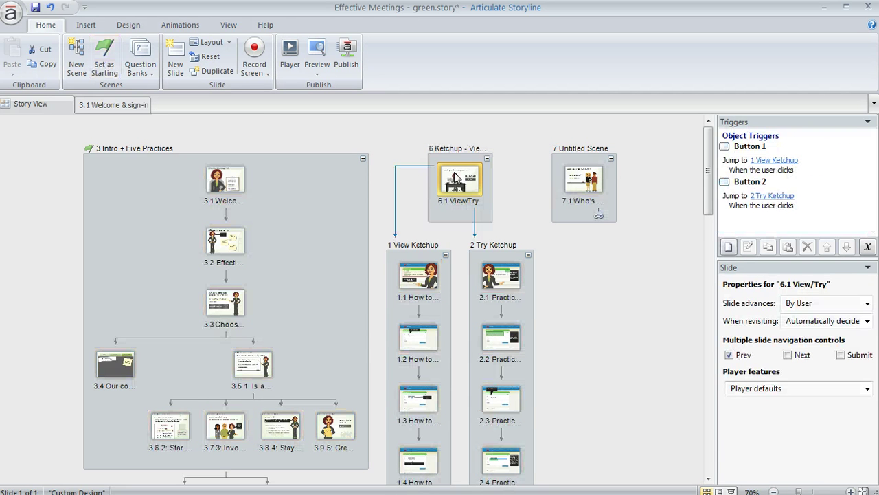
- Select slide 3.1 Welcome sign-in and confirm its Slide advances setting stays By User
left_click(217, 180)
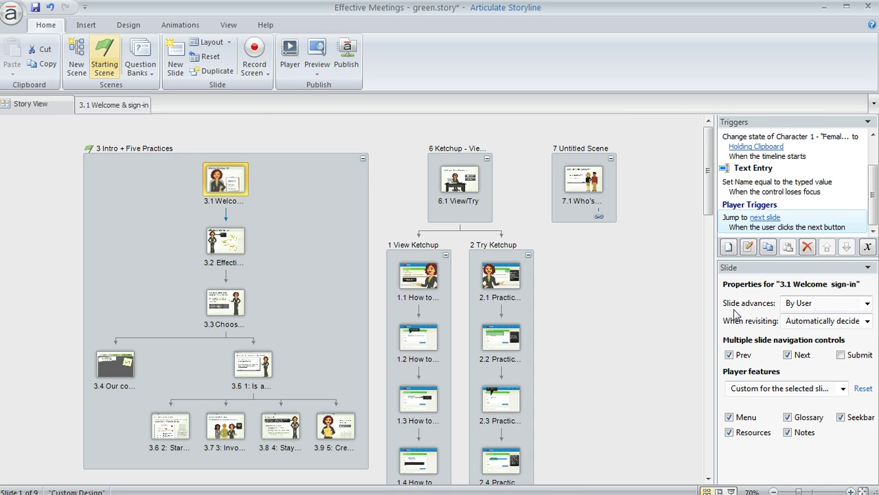
left_click(868, 305)
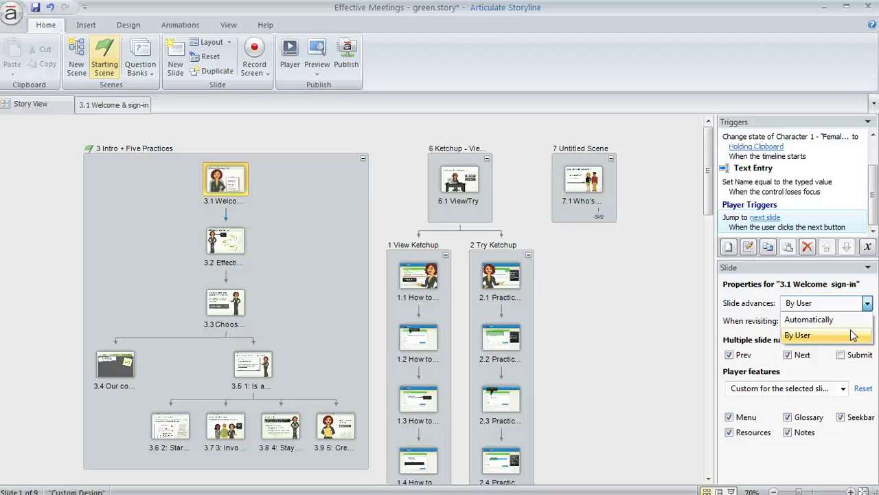
left_click(764, 328)
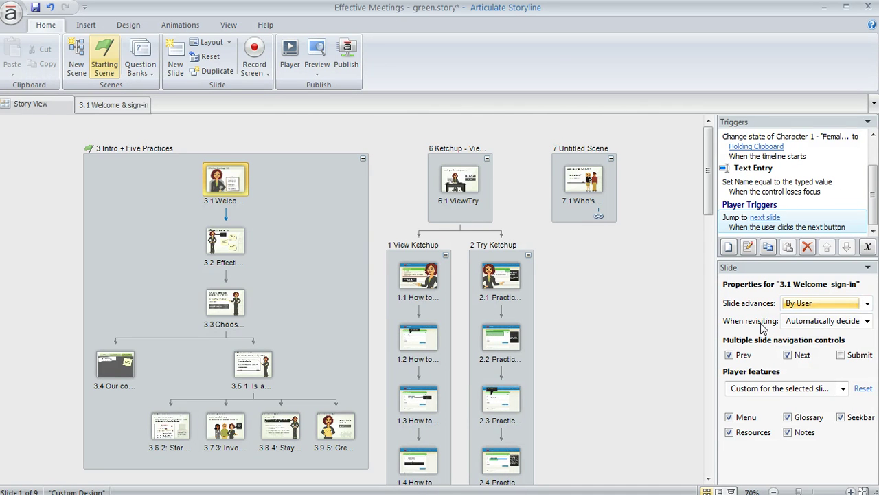
left_click(867, 321)
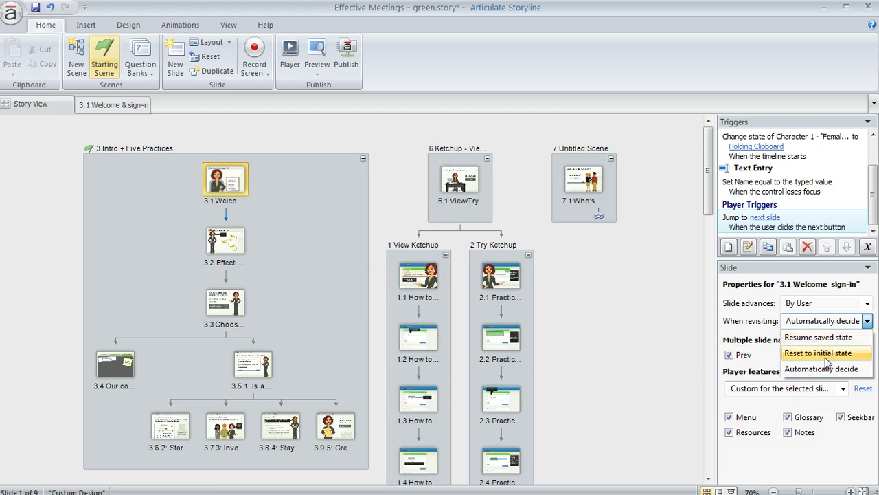
left_click(830, 369)
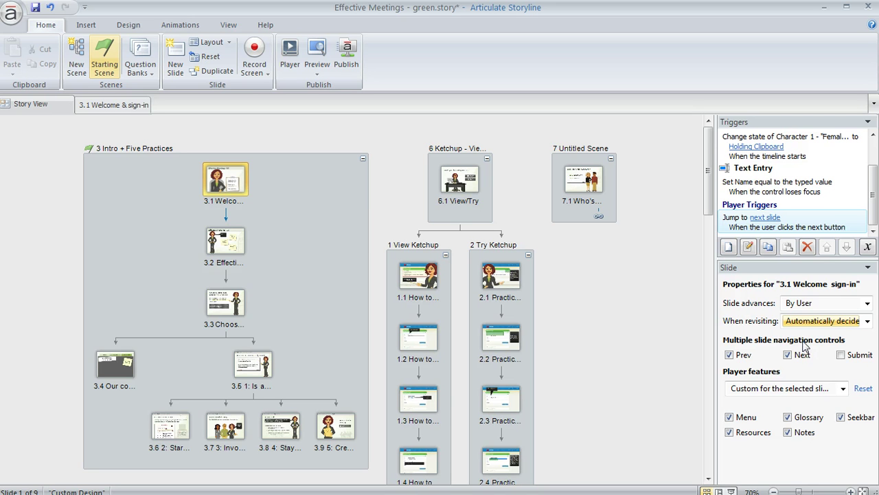
left_click(280, 427)
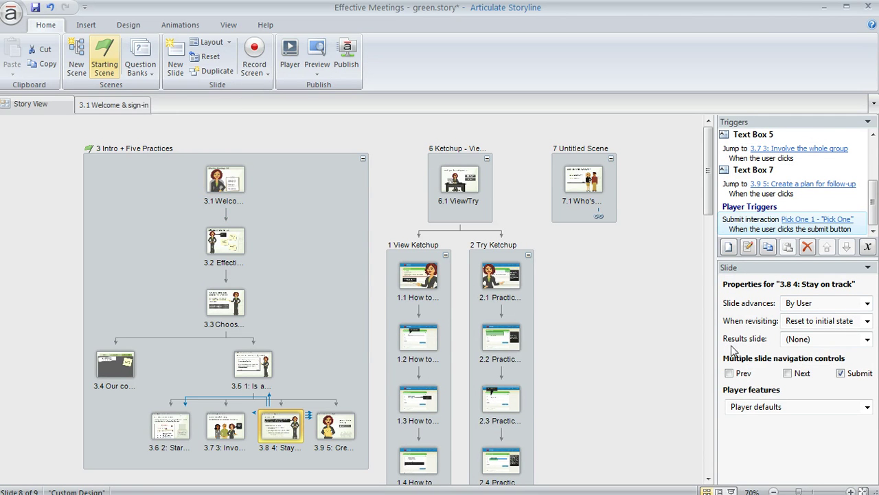
left_click(867, 338)
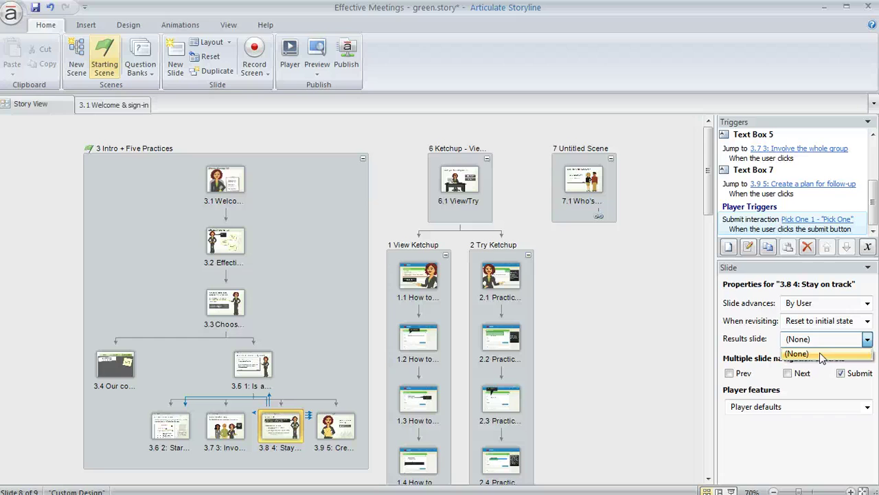
left_click(868, 340)
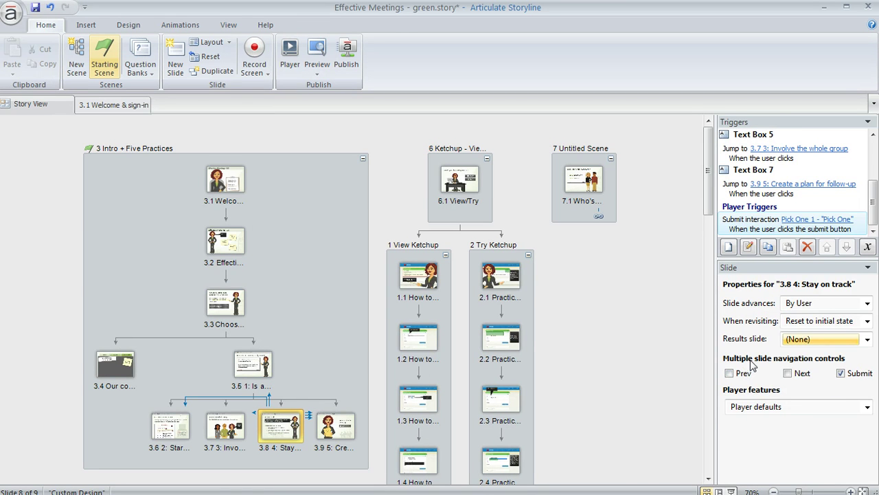
left_click(231, 175)
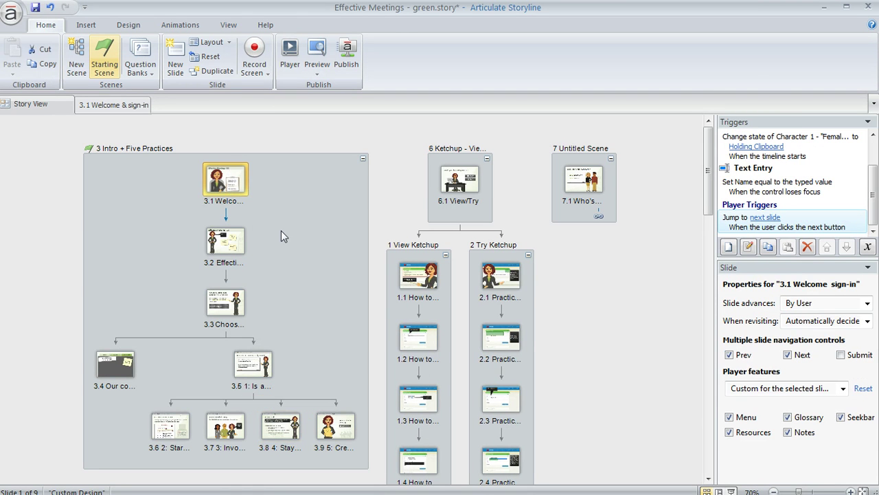
left_click(788, 355)
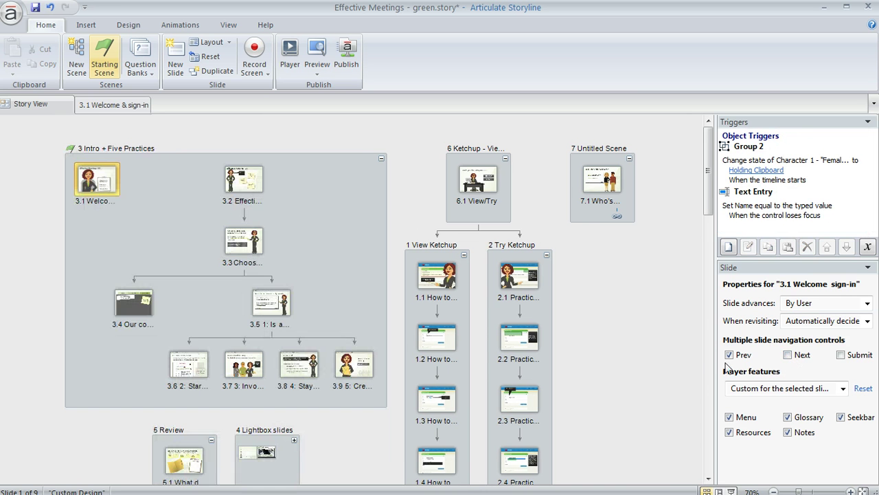
left_click(730, 355)
left_click(788, 355)
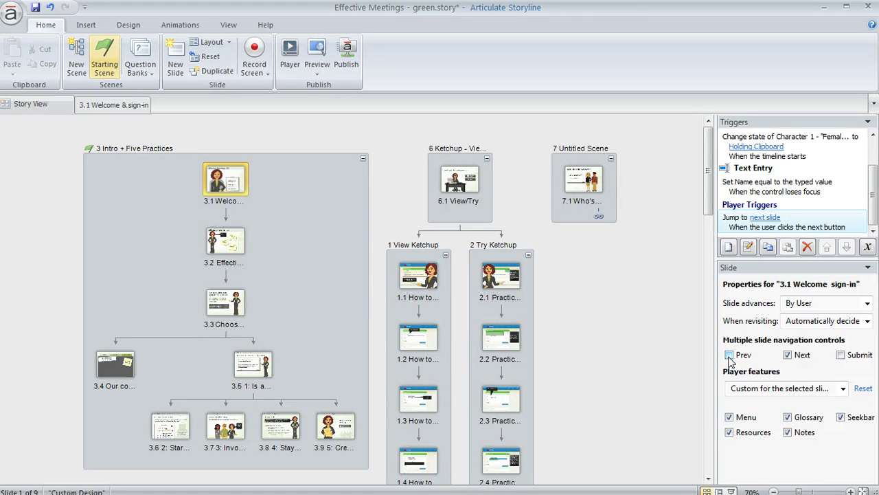
left_click(729, 354)
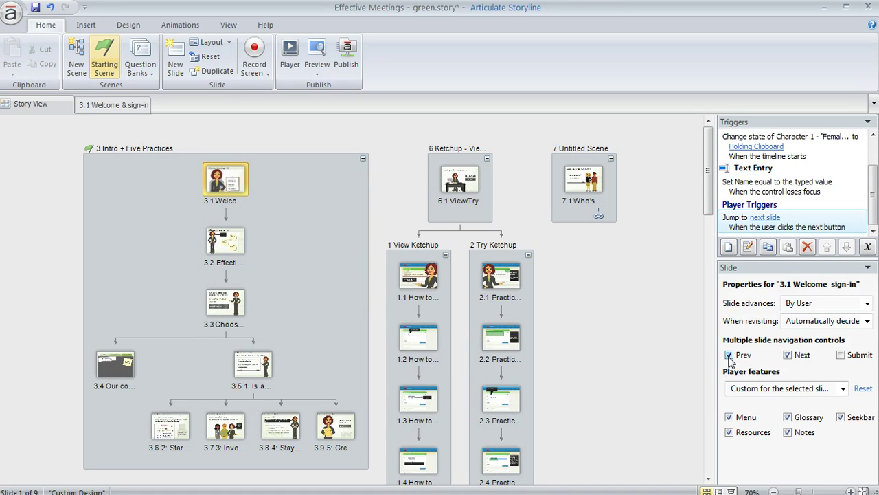
left_click(788, 355)
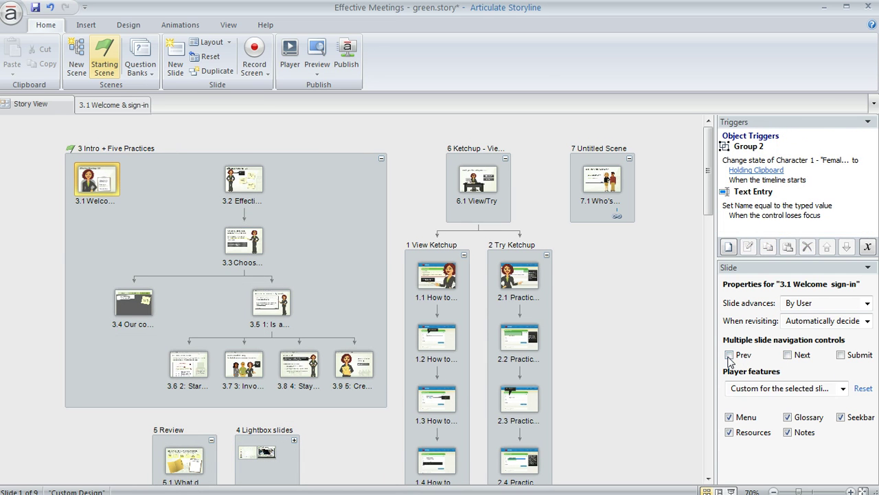
left_click(841, 355)
left_click(840, 355)
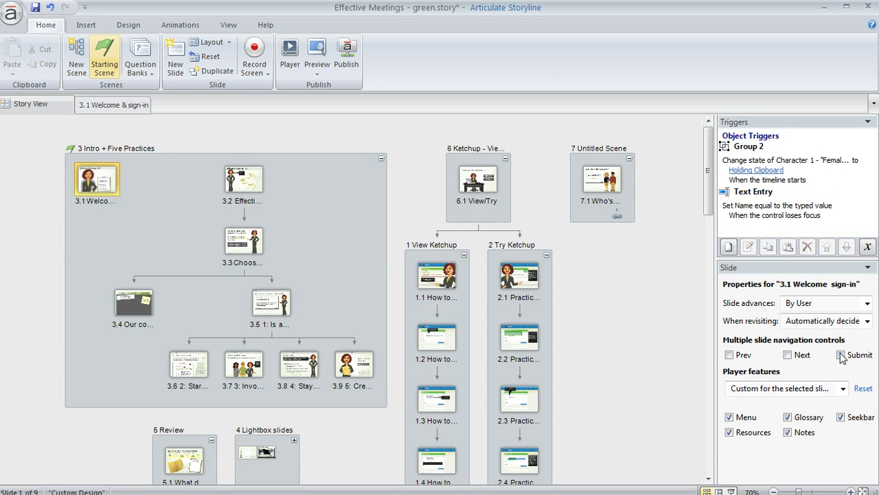
left_click(788, 355)
left_click(729, 355)
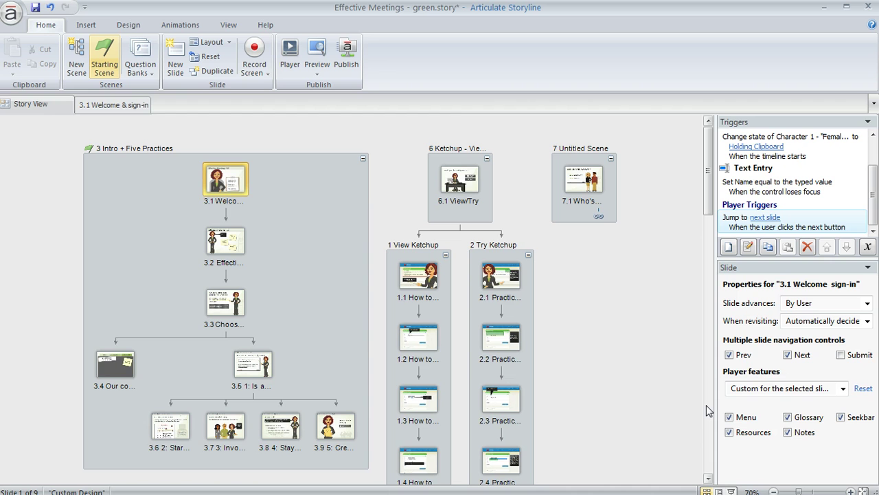
left_click(843, 389)
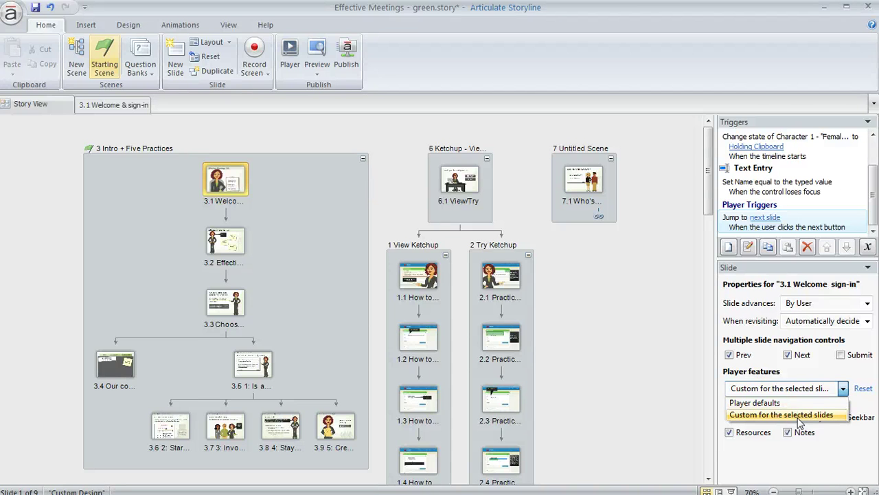
left_click(800, 415)
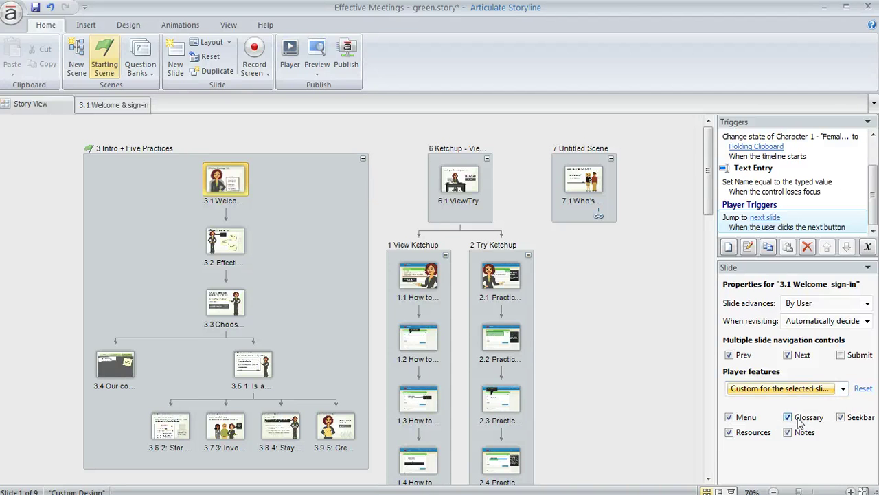
left_click(730, 418)
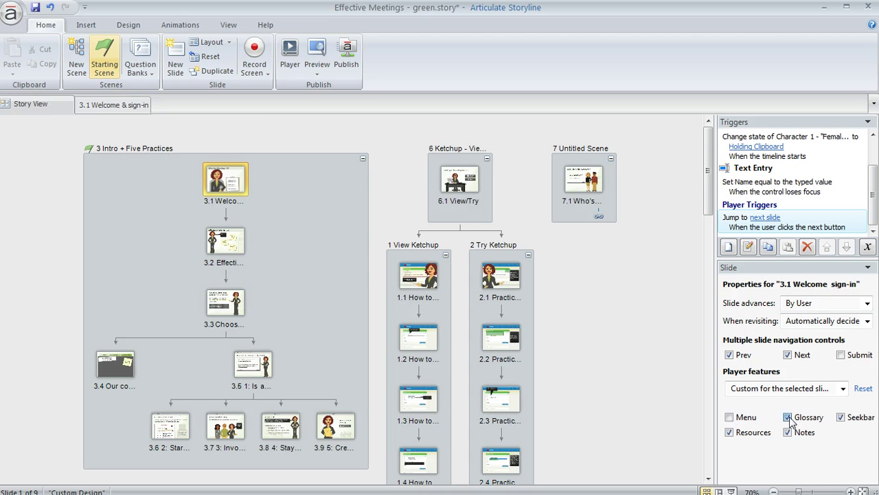
left_click(730, 419)
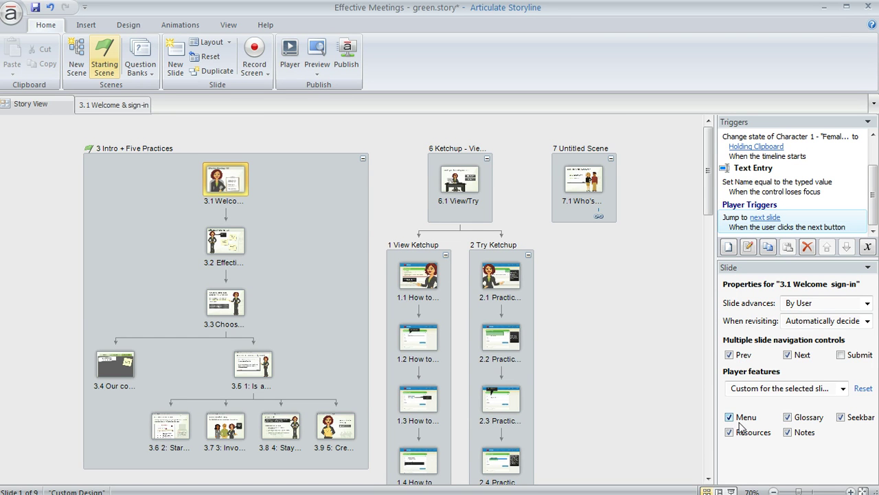